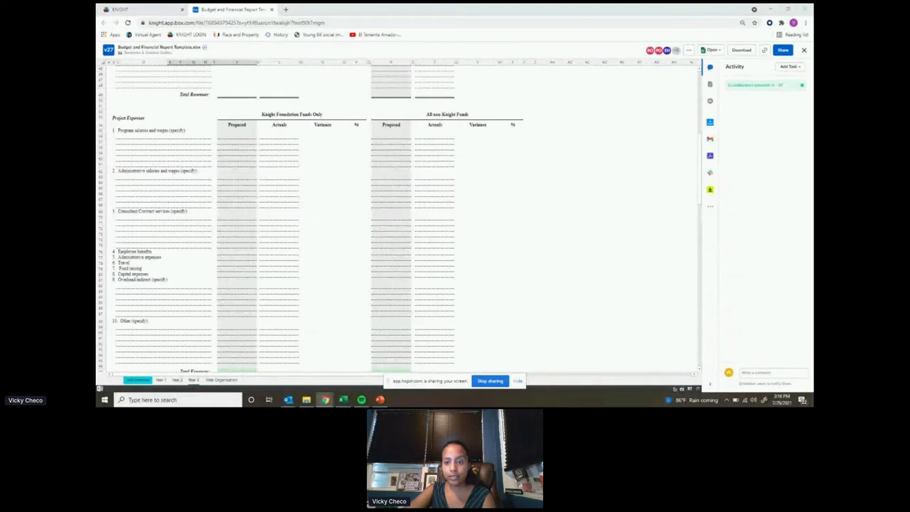
Close the Budget and Financial Report Template and open the portal's Help and Frequently Asked Questions page, highlighting its heading
{"action": "left_click", "coordinate": [421, 157]}
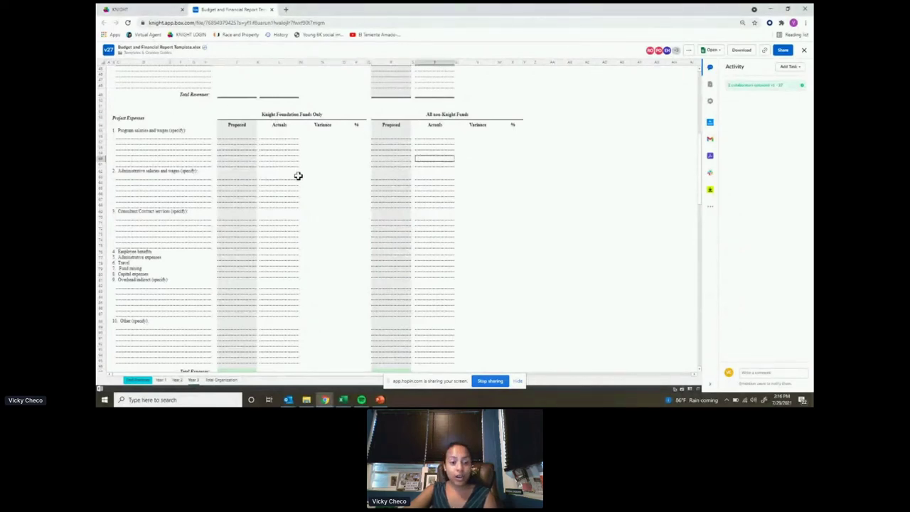
{"action": "left_click", "coordinate": [270, 9]}
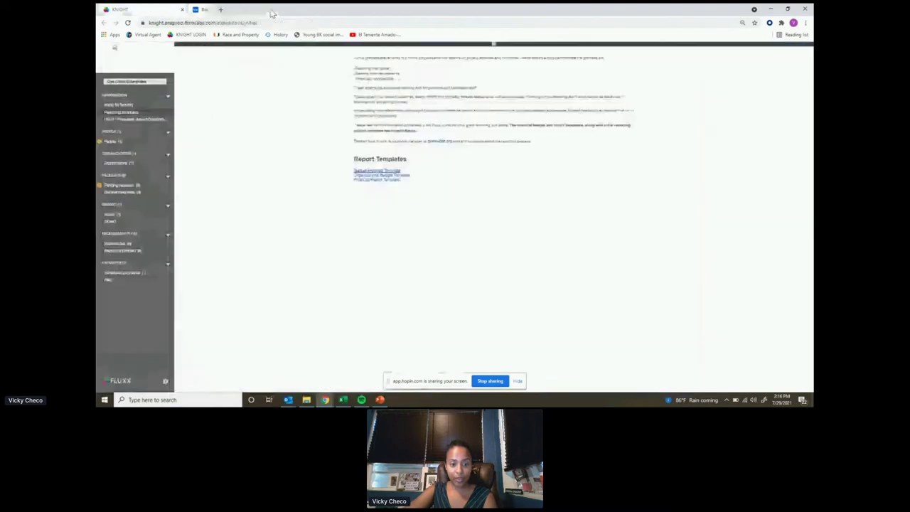
{"action": "left_click", "coordinate": [131, 120]}
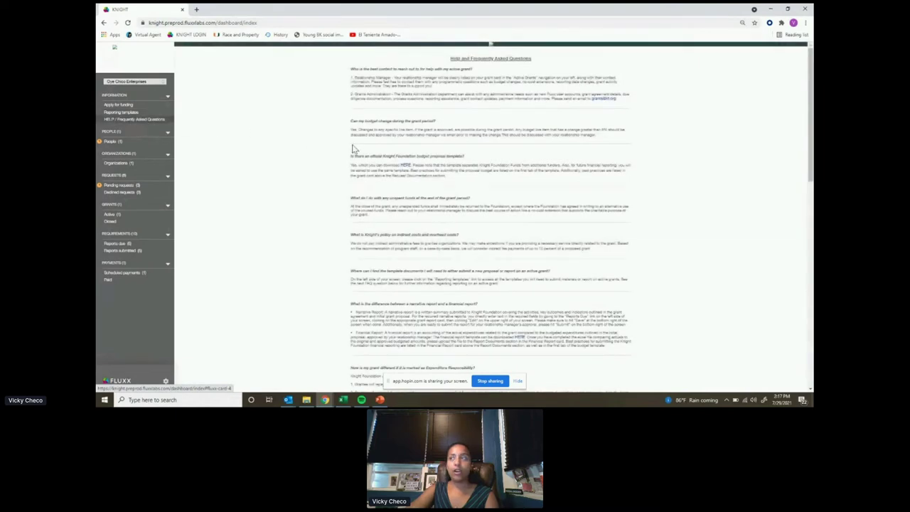
{"action": "left_click_drag", "start_coordinate": [451, 58], "coordinate": [525, 58]}
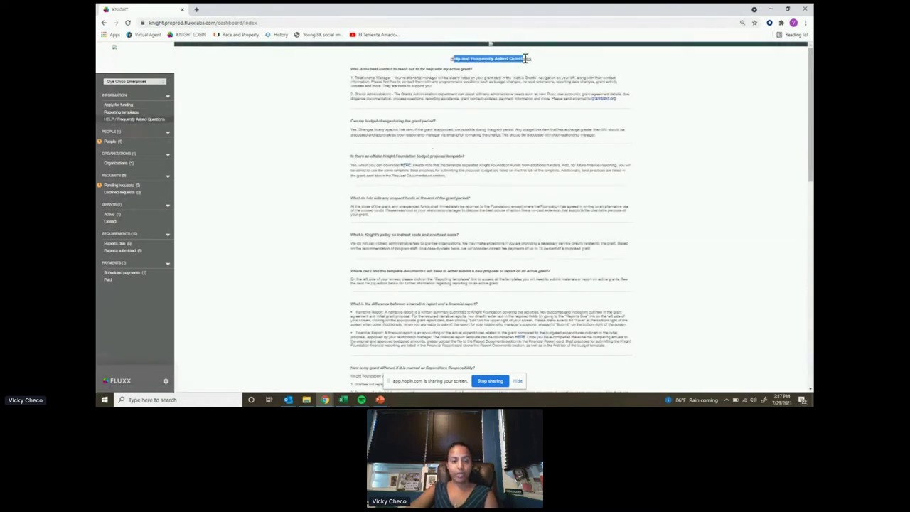
{"action": "left_click", "coordinate": [525, 60]}
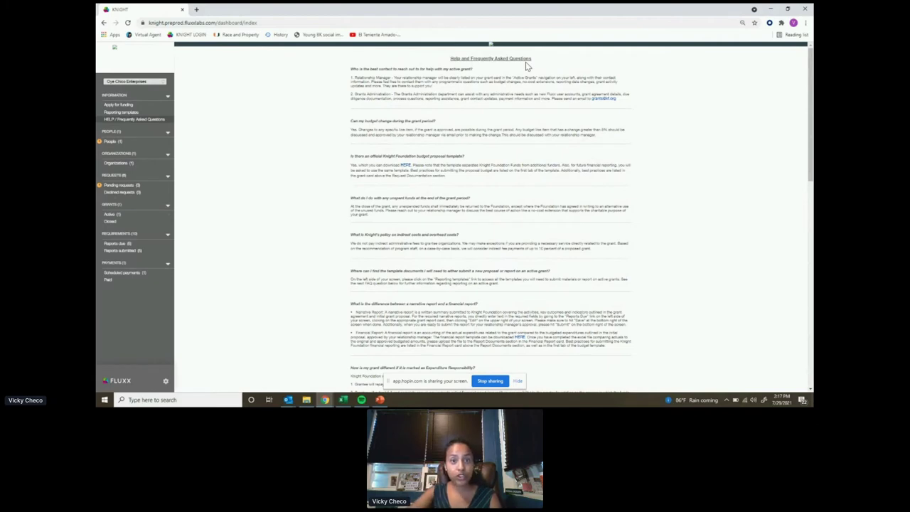
View the contact record in People, highlighting its email address, and open the Oye Chico Enterprises organization record
{"action": "left_click", "coordinate": [108, 142]}
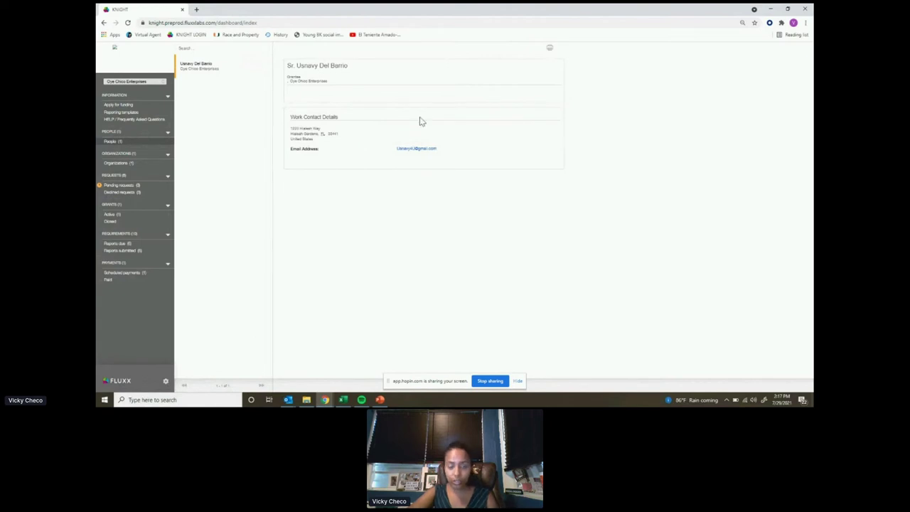
{"action": "left_click_drag", "start_coordinate": [447, 150], "coordinate": [380, 153]}
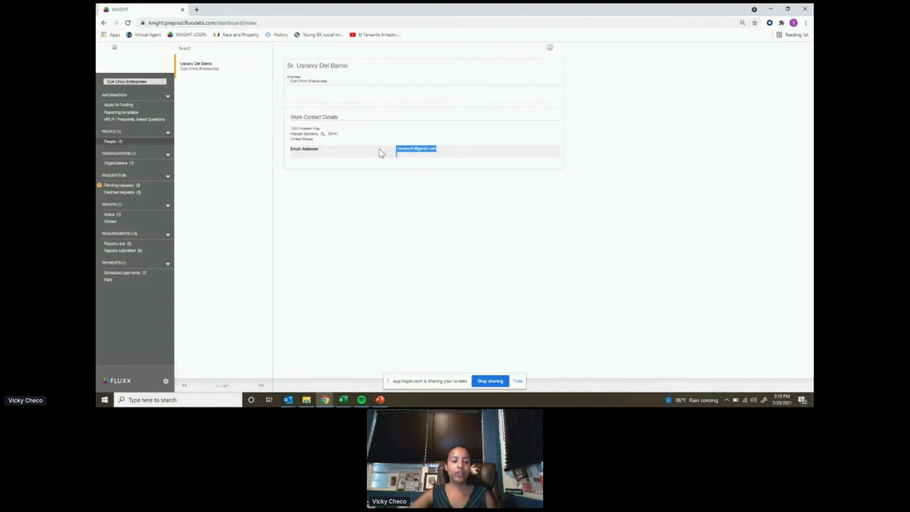
{"action": "left_click", "coordinate": [491, 160]}
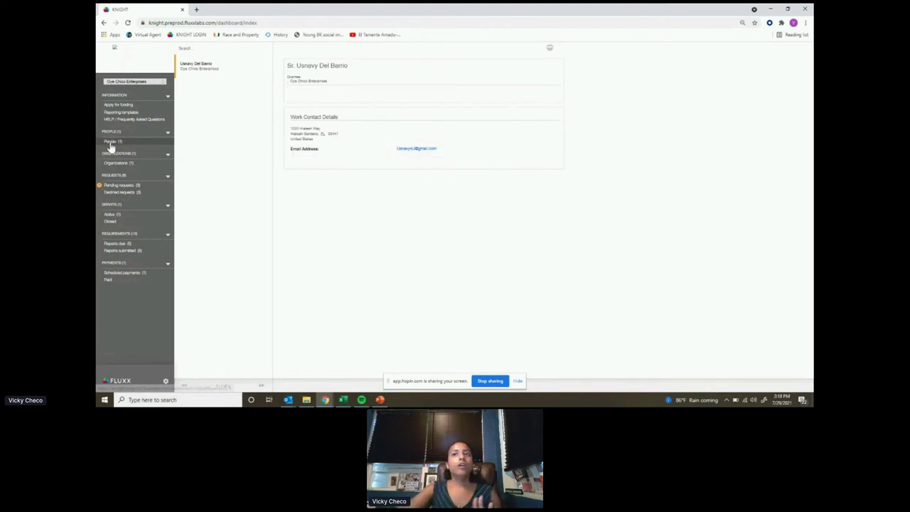
{"action": "left_click", "coordinate": [125, 165]}
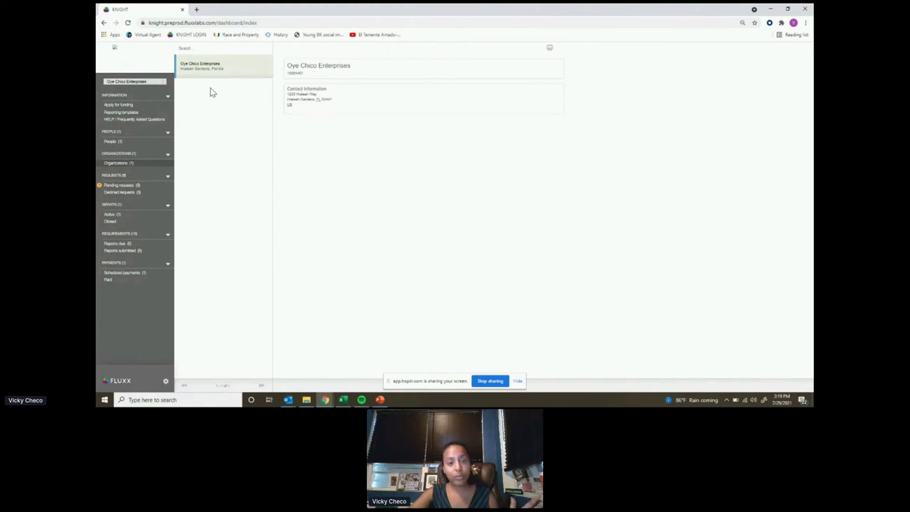
Open the pending requests list and select the Platano Power request
{"action": "left_click", "coordinate": [125, 186]}
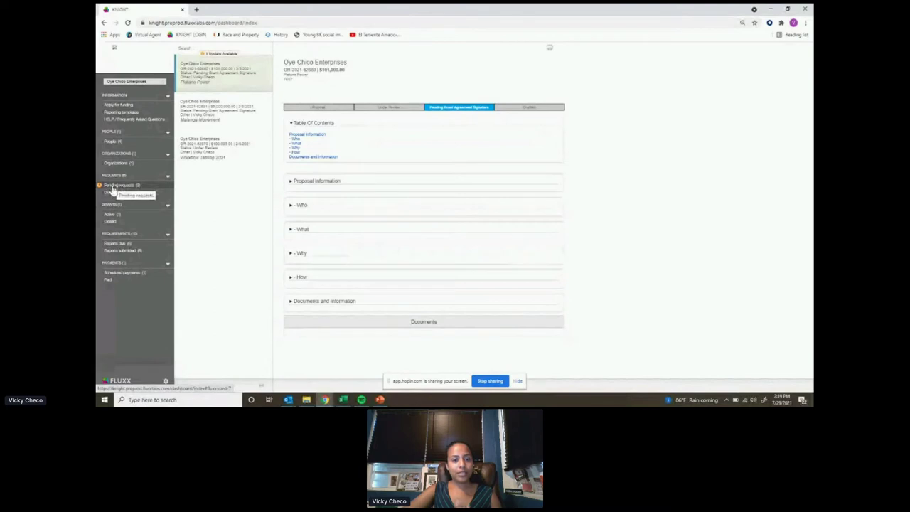
{"action": "left_click", "coordinate": [120, 194]}
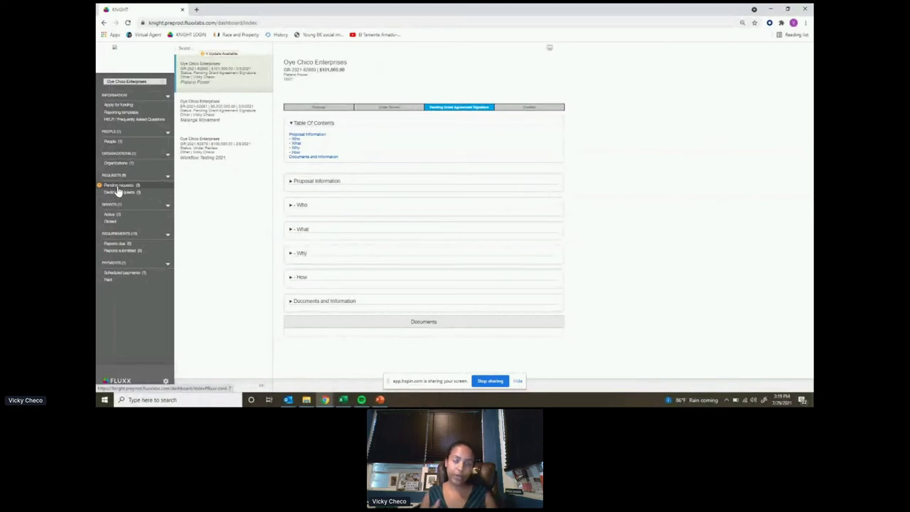
{"action": "left_click", "coordinate": [119, 185]}
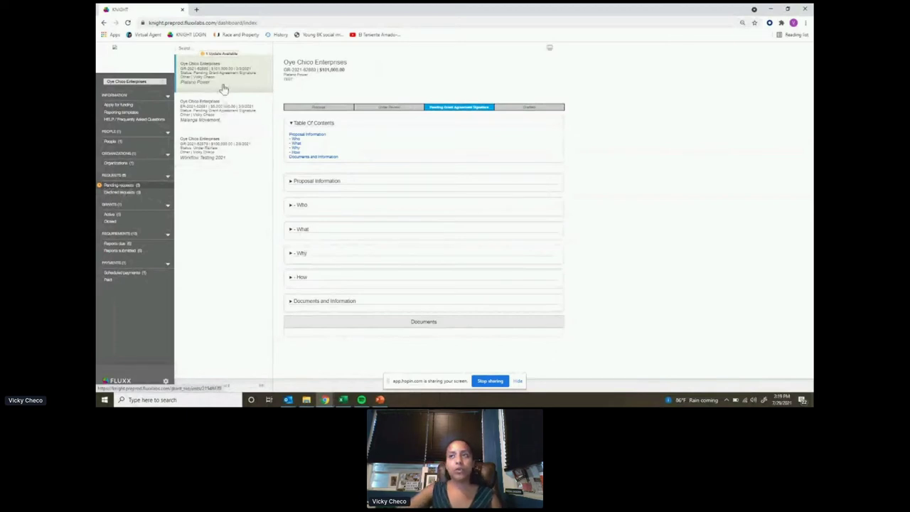
{"action": "left_click", "coordinate": [226, 140]}
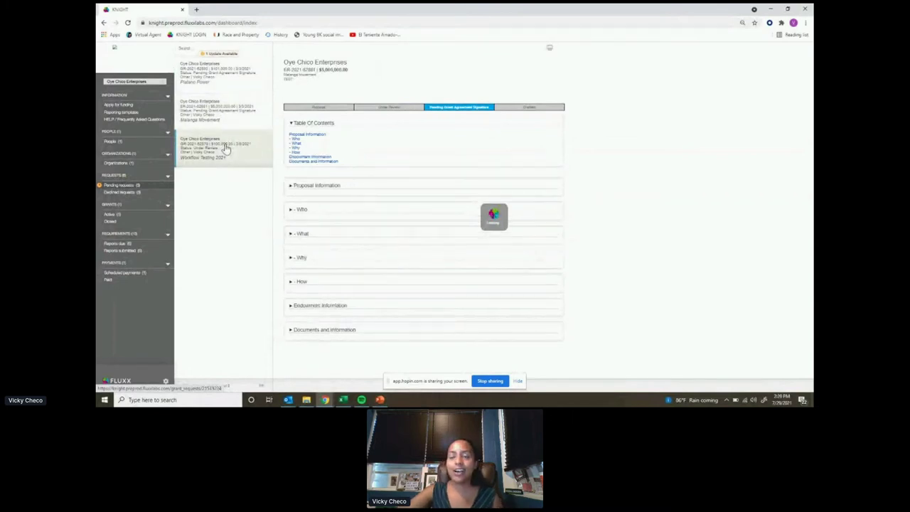
{"action": "left_click", "coordinate": [230, 79]}
Point out the request ID, amount, project title and description in the header of the pending request by highlighting them
{"action": "left_click_drag", "start_coordinate": [317, 69], "coordinate": [284, 69]}
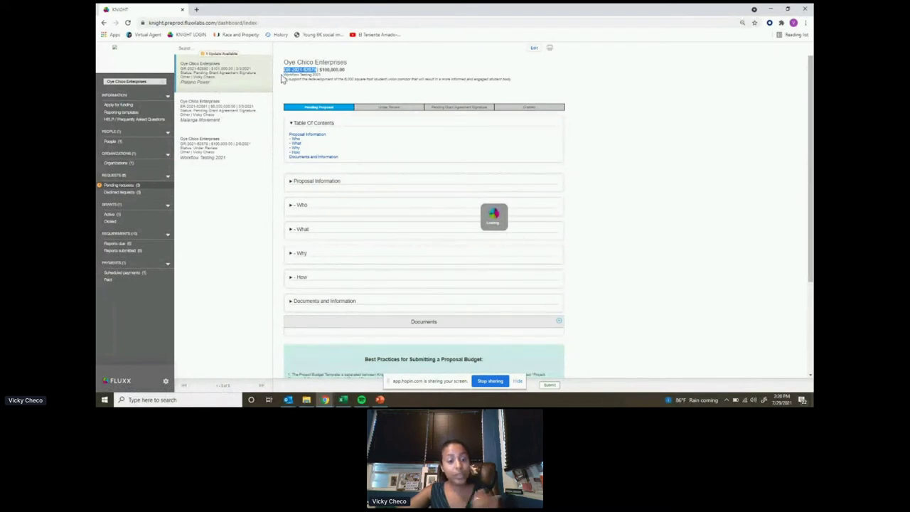
{"action": "left_click_drag", "start_coordinate": [344, 69], "coordinate": [317, 65]}
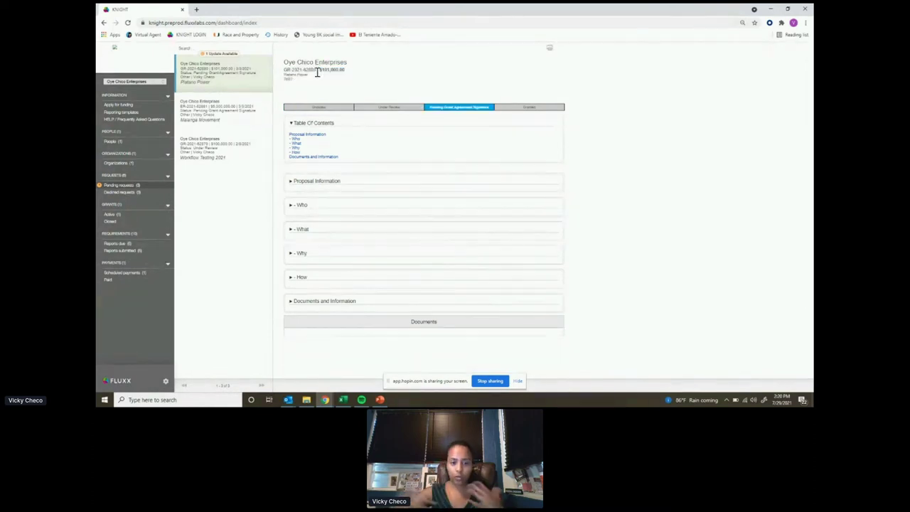
{"action": "left_click_drag", "start_coordinate": [309, 75], "coordinate": [283, 78]}
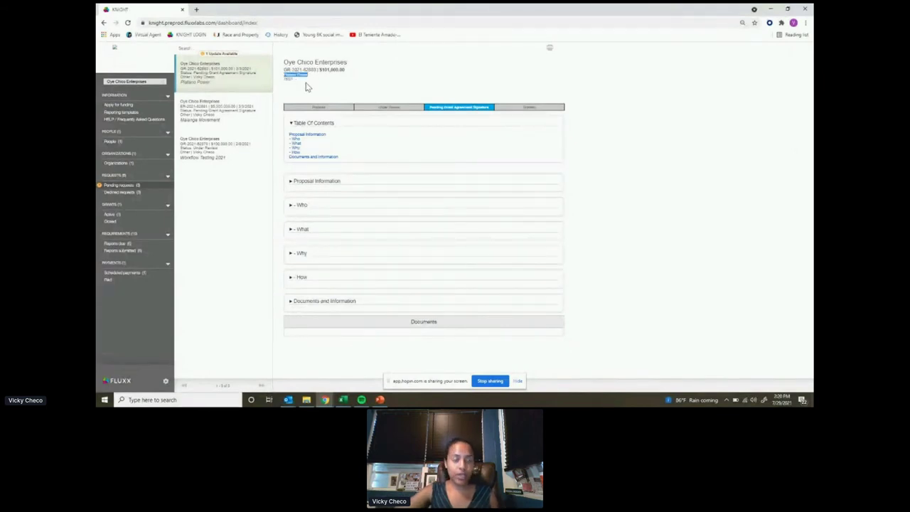
{"action": "left_click_drag", "start_coordinate": [297, 82], "coordinate": [284, 80]}
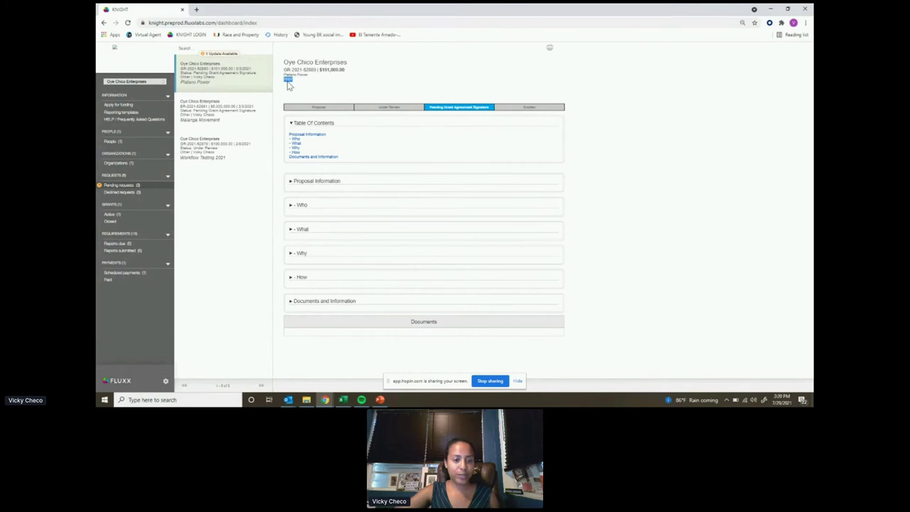
{"action": "left_click", "coordinate": [333, 86]}
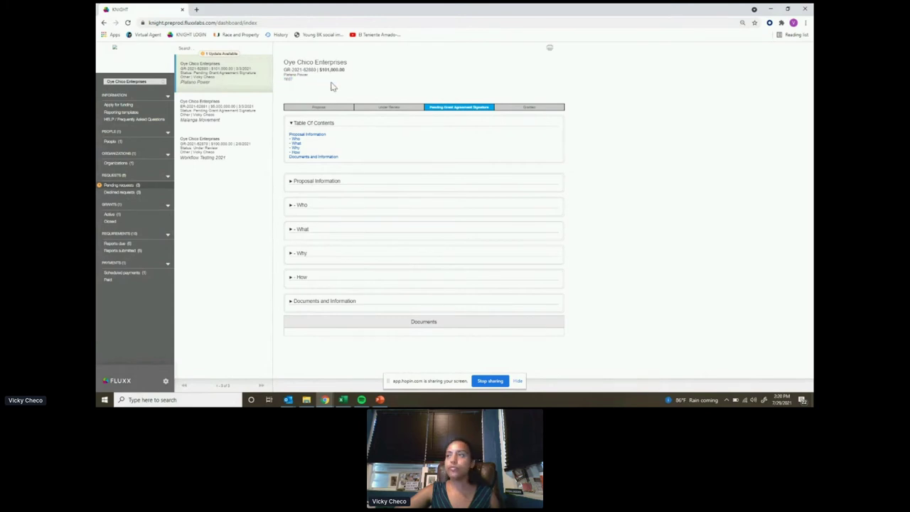
Expand and review the Proposal Information, Who, What, Why, How, and Documents and Information sections of the Platano Power request
{"action": "left_click", "coordinate": [345, 187]}
{"action": "scroll", "coordinate": [351, 199], "scroll_direction": "down", "scroll_amount": 2}
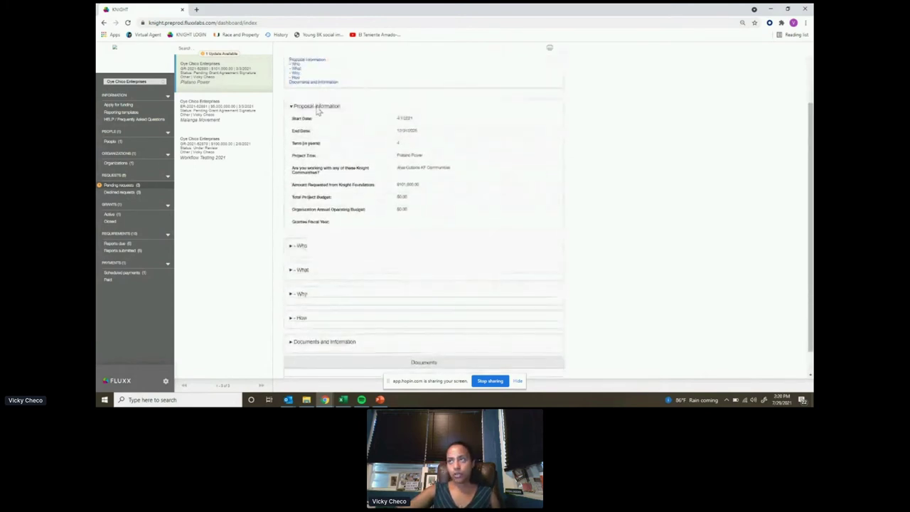
{"action": "left_click", "coordinate": [344, 246]}
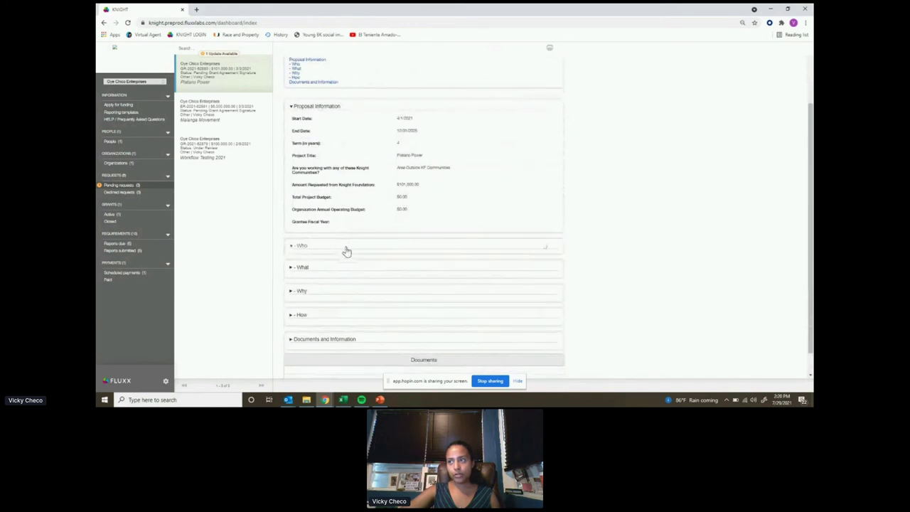
{"action": "scroll", "coordinate": [346, 250], "scroll_direction": "down", "scroll_amount": 5}
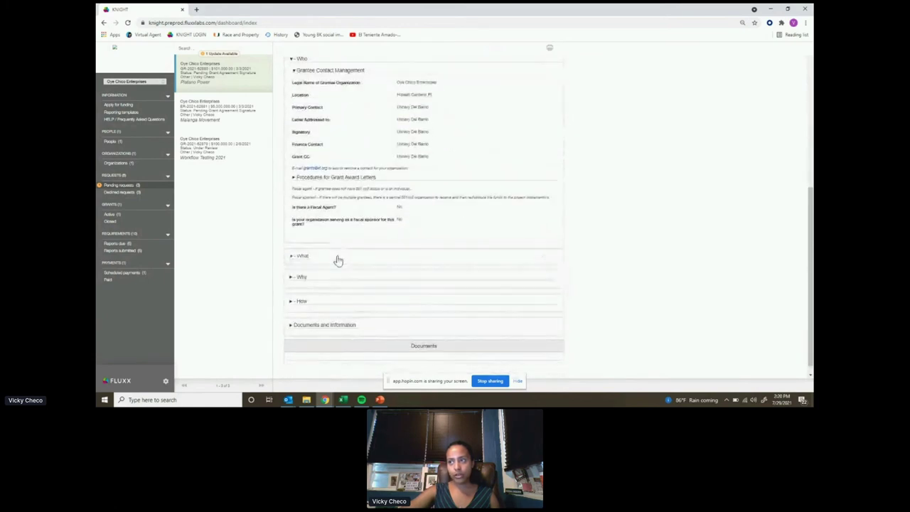
{"action": "left_click", "coordinate": [337, 257]}
{"action": "scroll", "coordinate": [344, 263], "scroll_direction": "down", "scroll_amount": 1}
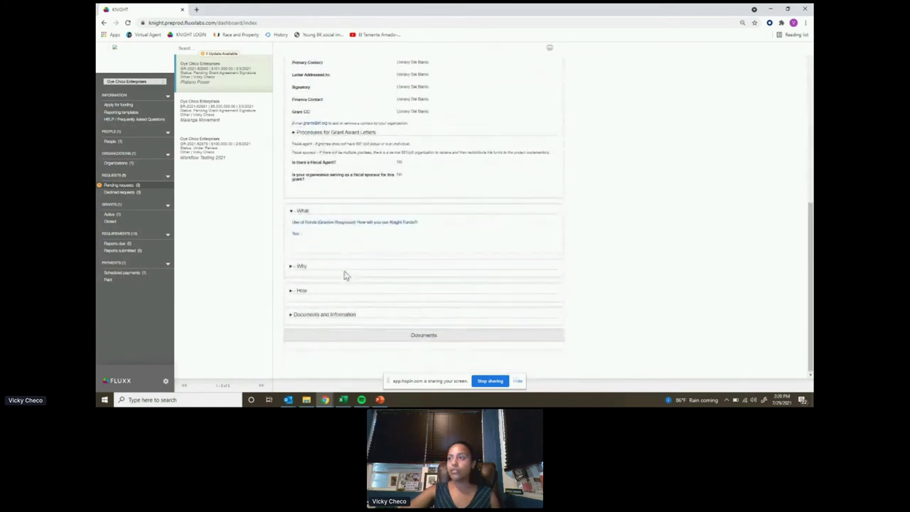
{"action": "left_click", "coordinate": [346, 268]}
{"action": "scroll", "coordinate": [380, 287], "scroll_direction": "down", "scroll_amount": 1}
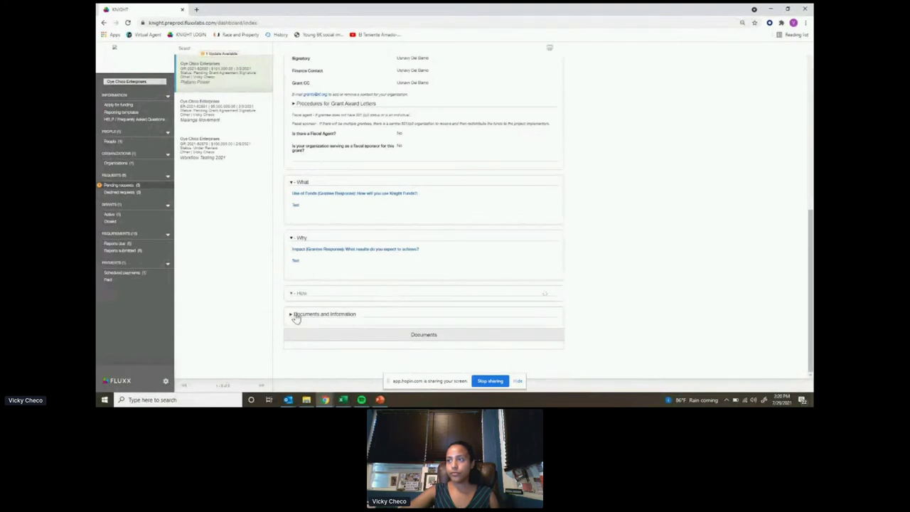
{"action": "left_click", "coordinate": [324, 324]}
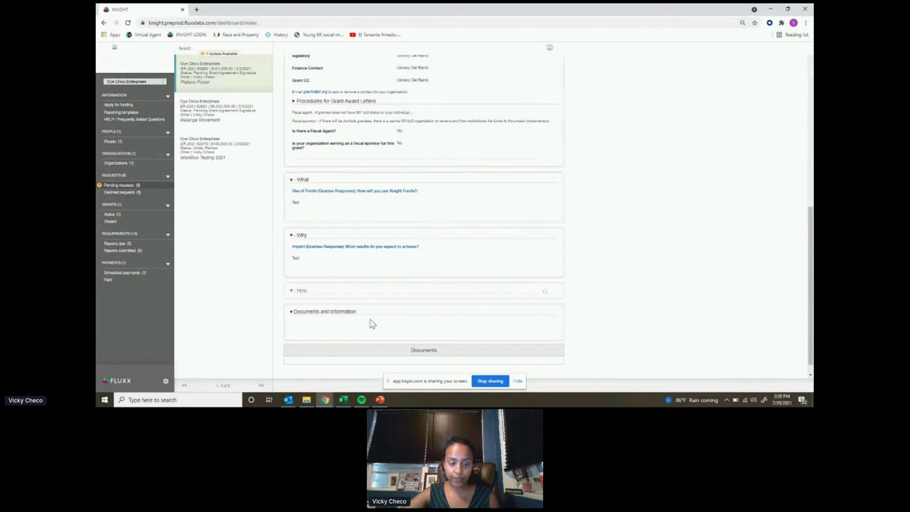
{"action": "scroll", "coordinate": [349, 312], "scroll_direction": "down", "scroll_amount": 1}
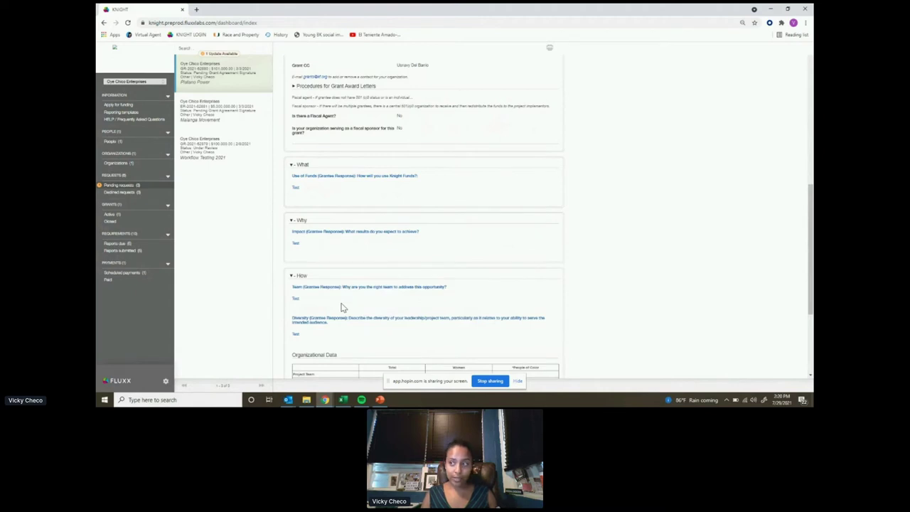
{"action": "scroll", "coordinate": [429, 245], "scroll_direction": "down", "scroll_amount": 3}
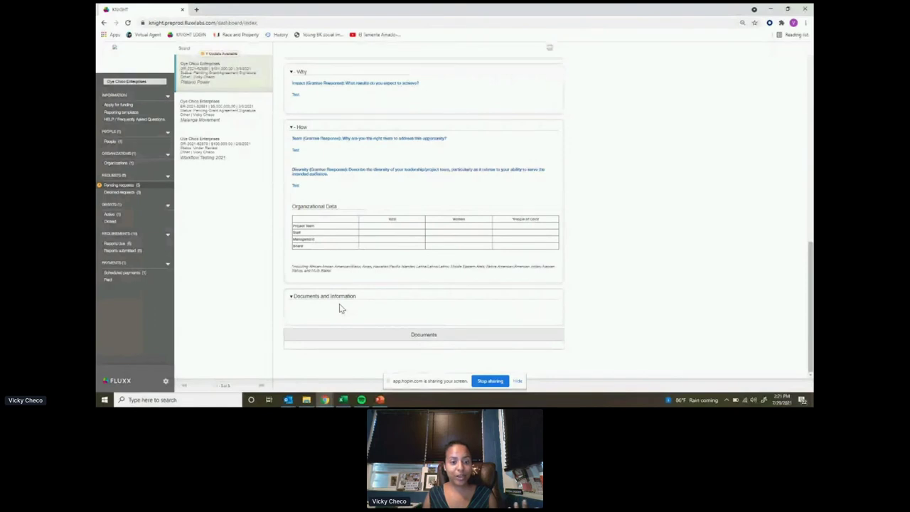
Compare the Malanga Movement request with the editable Workflow Testing 2021 request in the pending list
{"action": "left_click", "coordinate": [213, 113]}
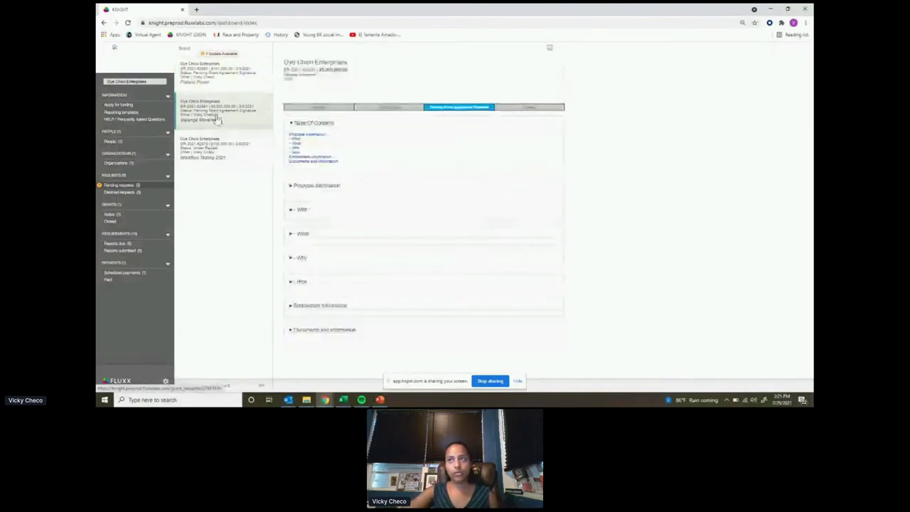
{"action": "left_click", "coordinate": [215, 150]}
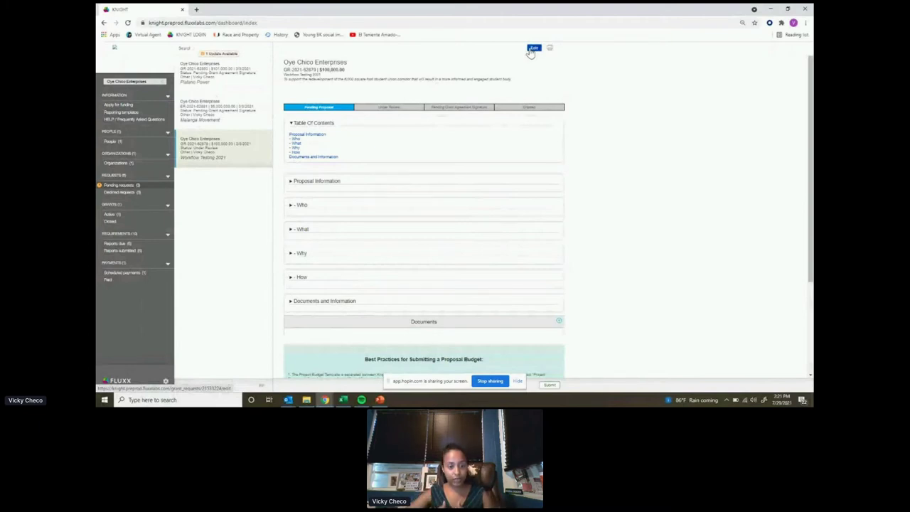
{"action": "left_click", "coordinate": [208, 118]}
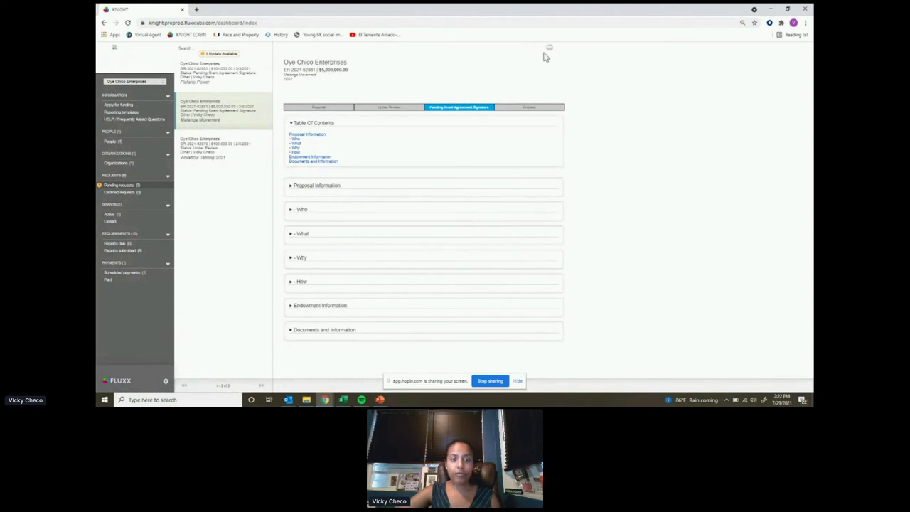
{"action": "left_click", "coordinate": [218, 164]}
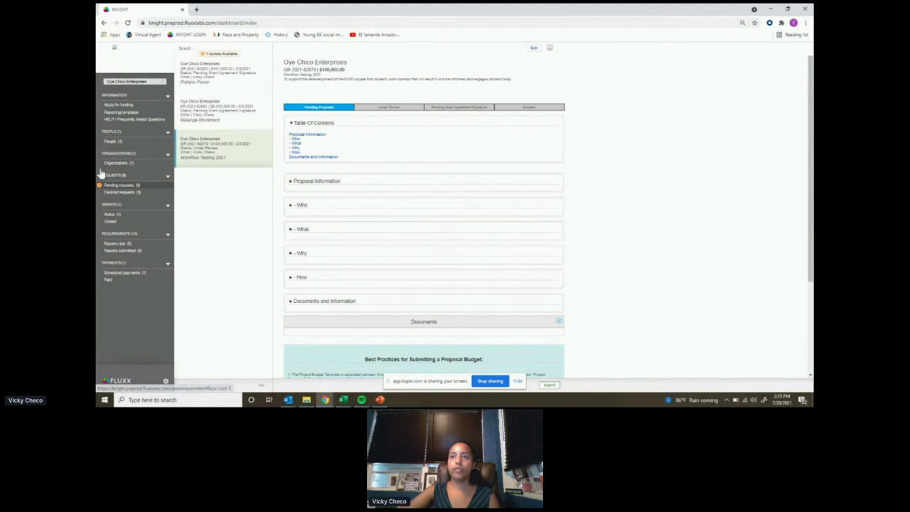
View the declined requests and the active and closed grants, and expand the Who section of the active Tremendo Verdugo Series grant
{"action": "left_click", "coordinate": [119, 194]}
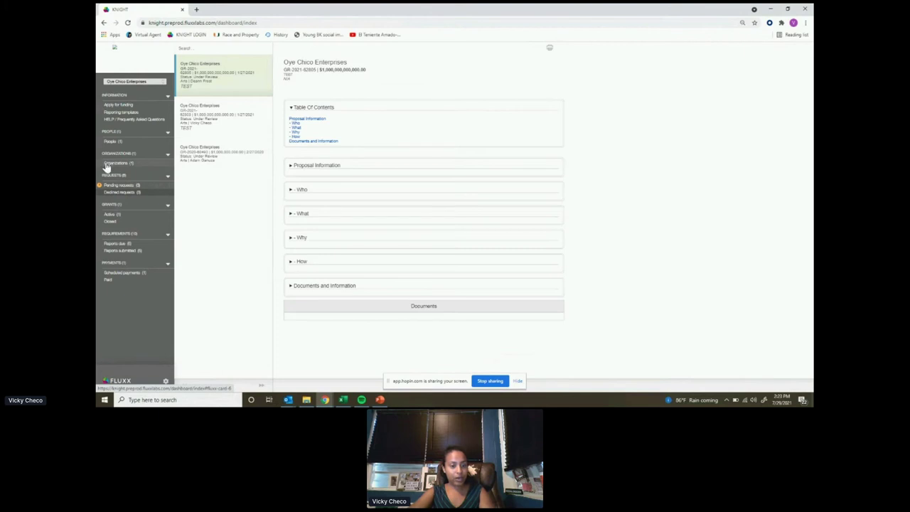
{"action": "left_click", "coordinate": [110, 215]}
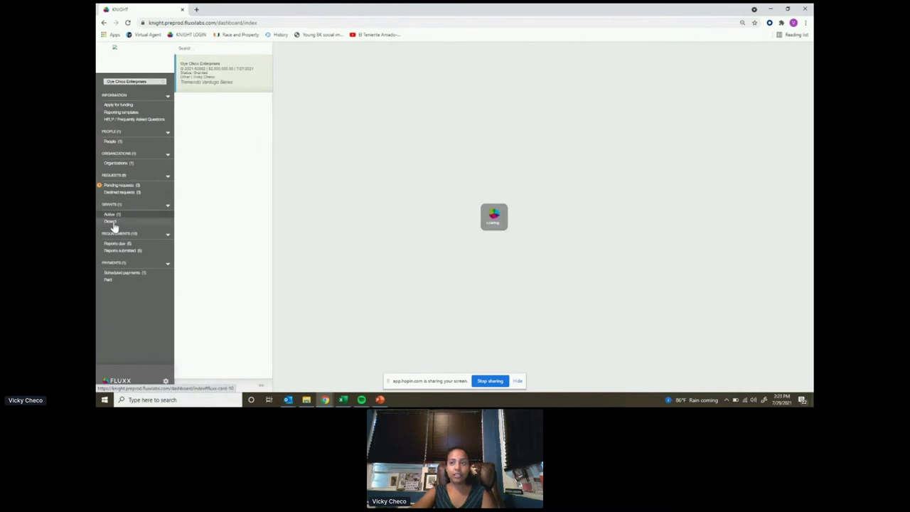
{"action": "left_click", "coordinate": [112, 223]}
{"action": "left_click", "coordinate": [112, 216]}
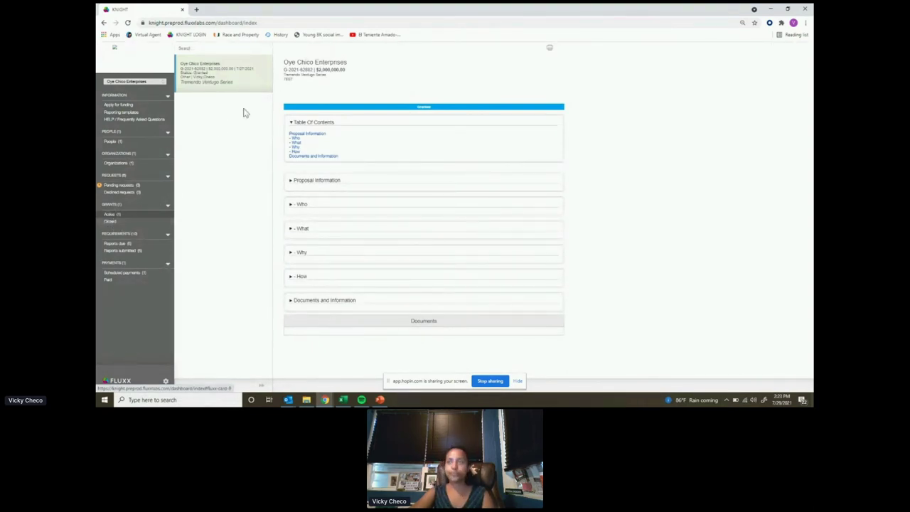
{"action": "left_click", "coordinate": [330, 211]}
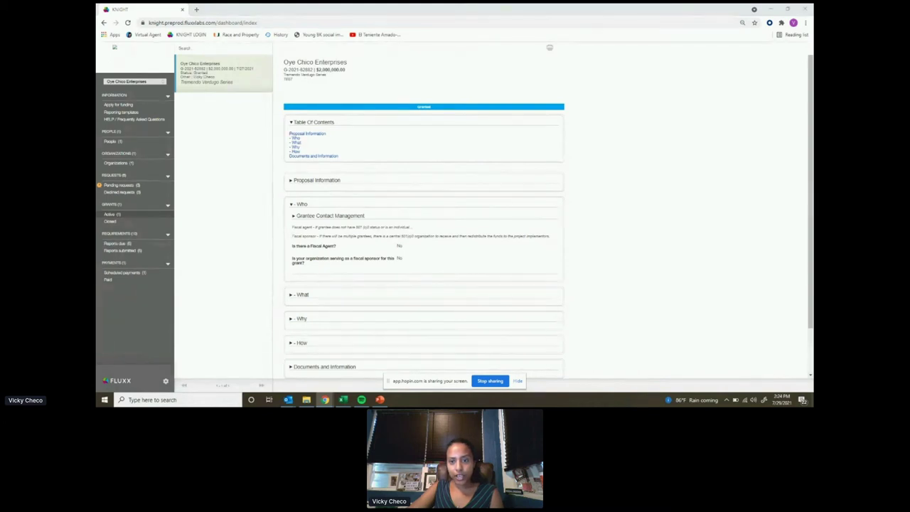
View the reports due and compare the Agreement and Interim Summary requirements of the Tremendo Verdugo Series grant
{"action": "left_click", "coordinate": [127, 245]}
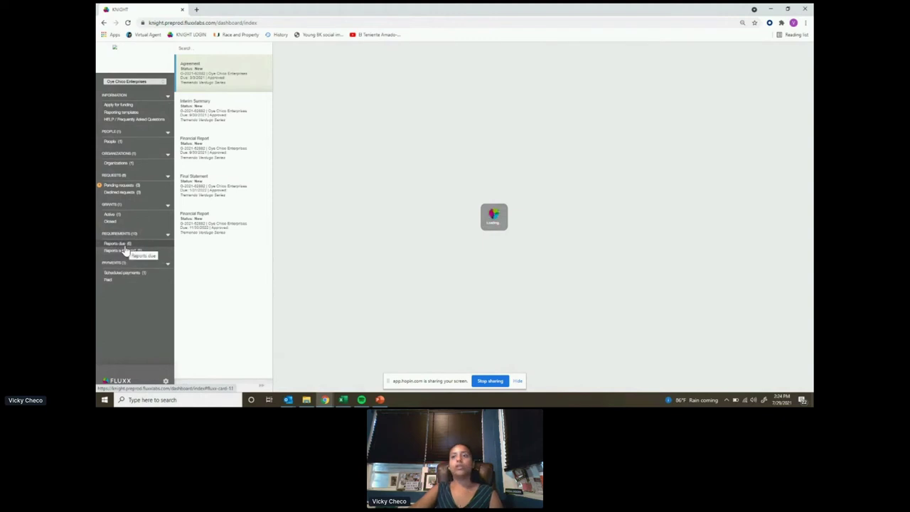
{"action": "left_click", "coordinate": [126, 252]}
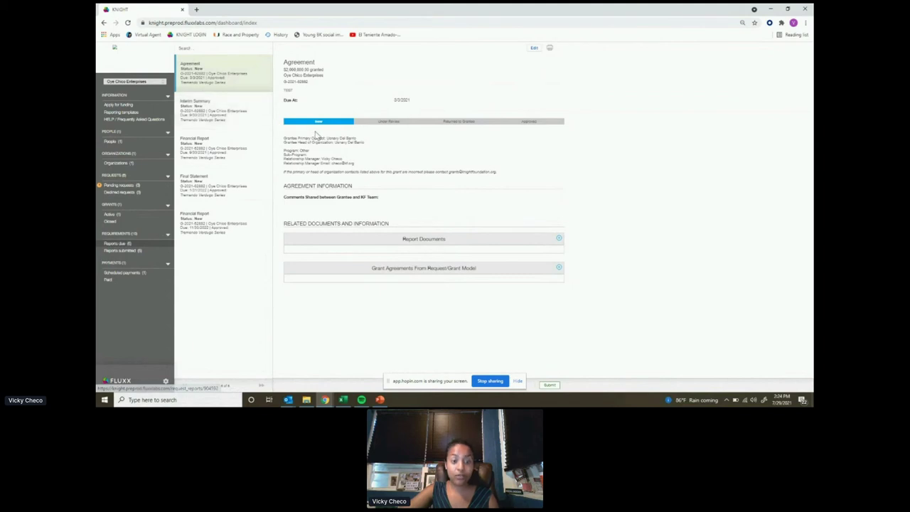
{"action": "left_click", "coordinate": [242, 125]}
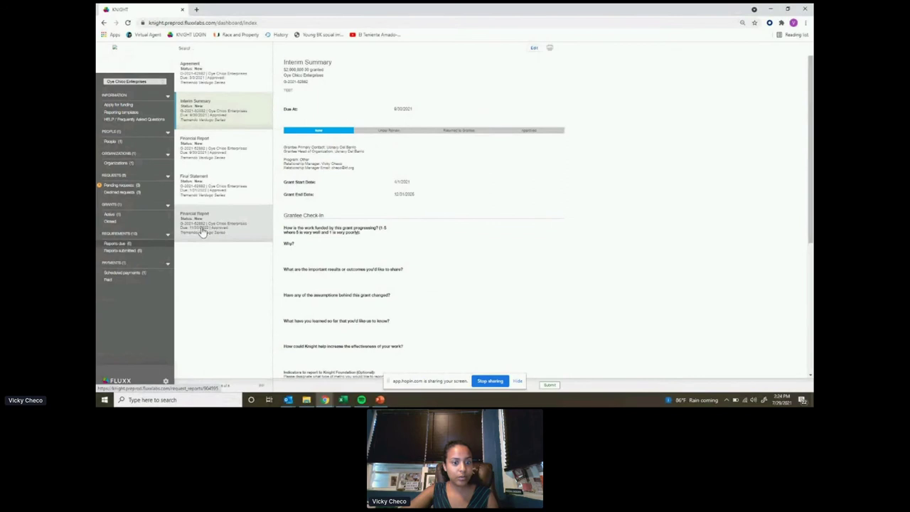
{"action": "left_click", "coordinate": [238, 78]}
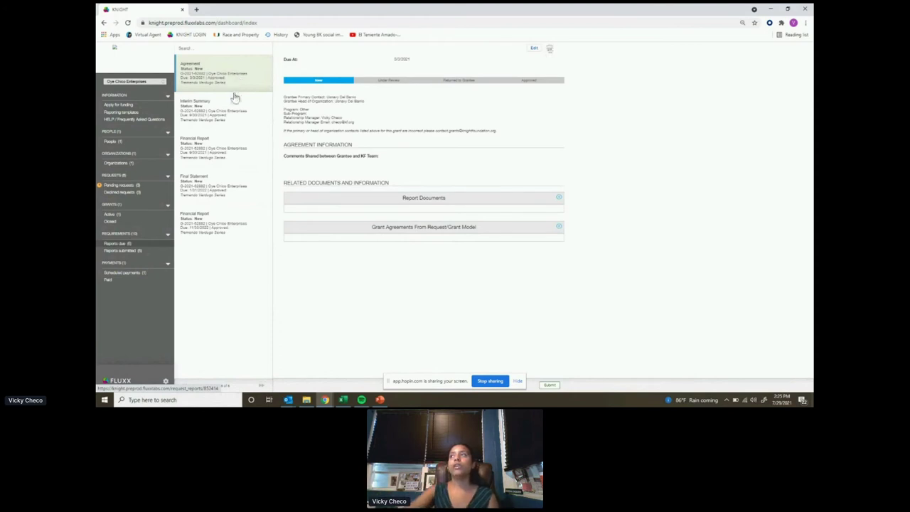
{"action": "left_click", "coordinate": [207, 116]}
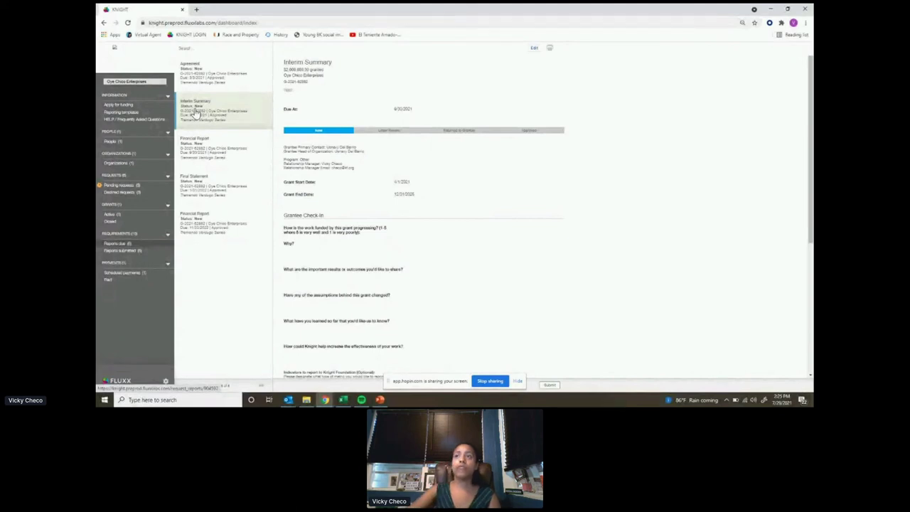
{"action": "left_click", "coordinate": [213, 82]}
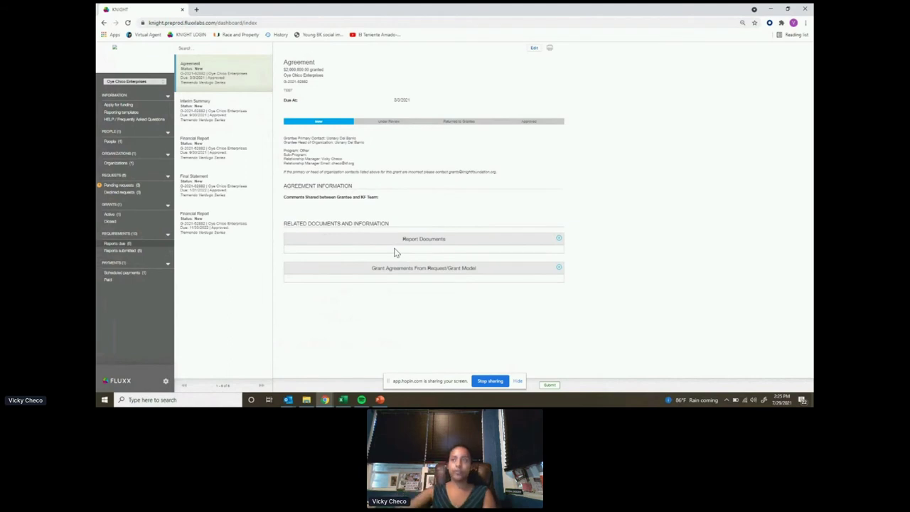
{"action": "left_click", "coordinate": [230, 115]}
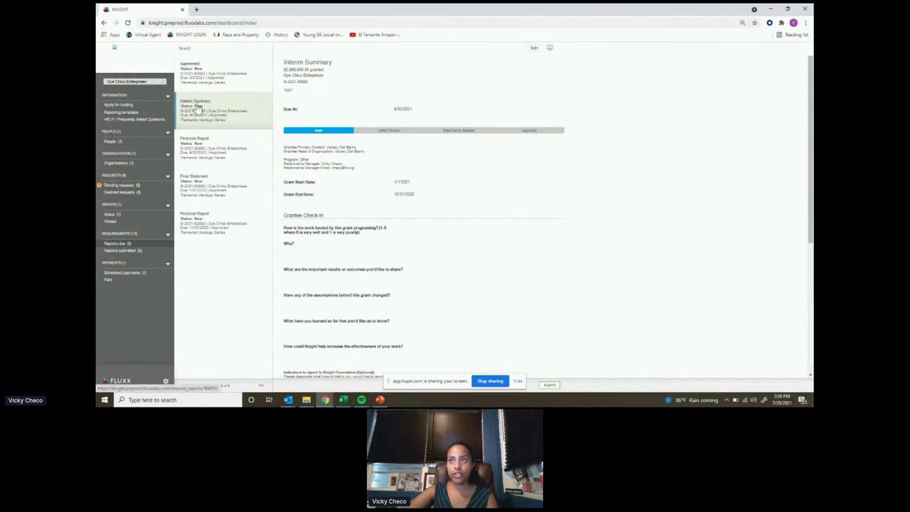
Open the first Financial Report in the reports due for editing, then save and close it
{"action": "left_click", "coordinate": [220, 158]}
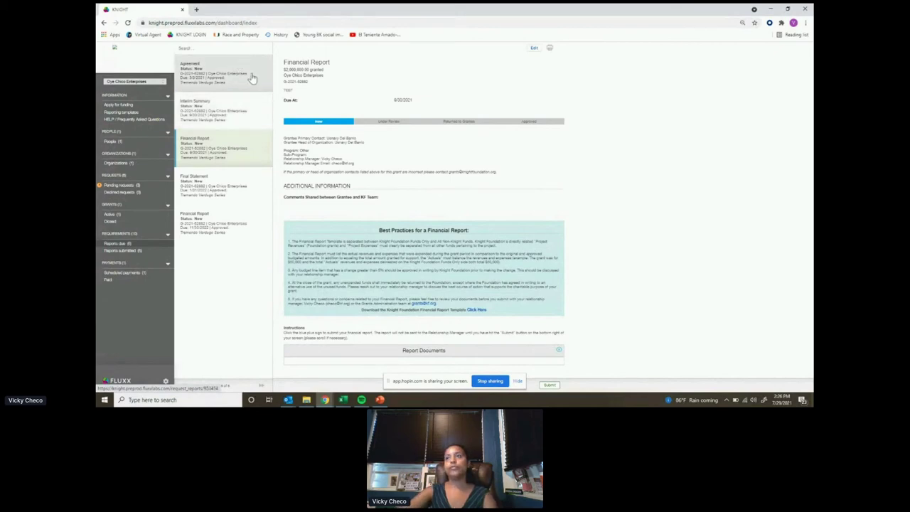
{"action": "left_click", "coordinate": [533, 50]}
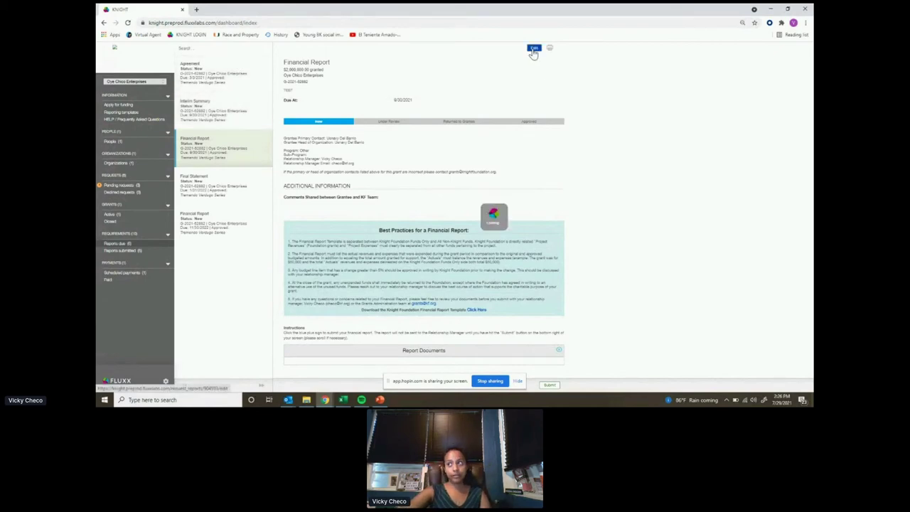
{"action": "left_click", "coordinate": [517, 381]}
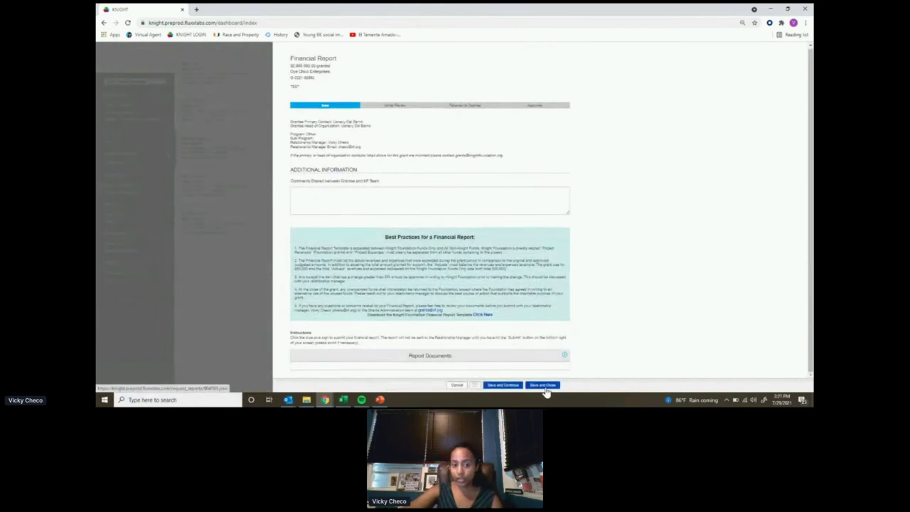
{"action": "left_click", "coordinate": [506, 388]}
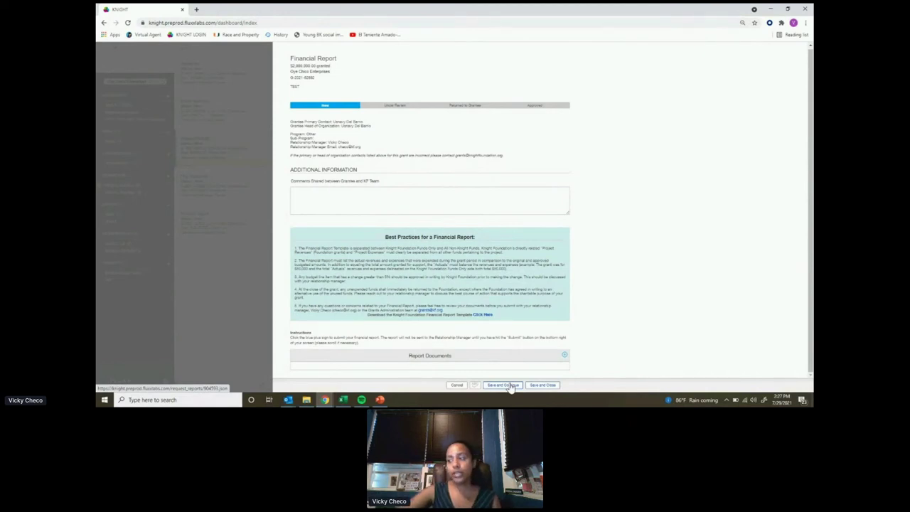
{"action": "left_click", "coordinate": [503, 384]}
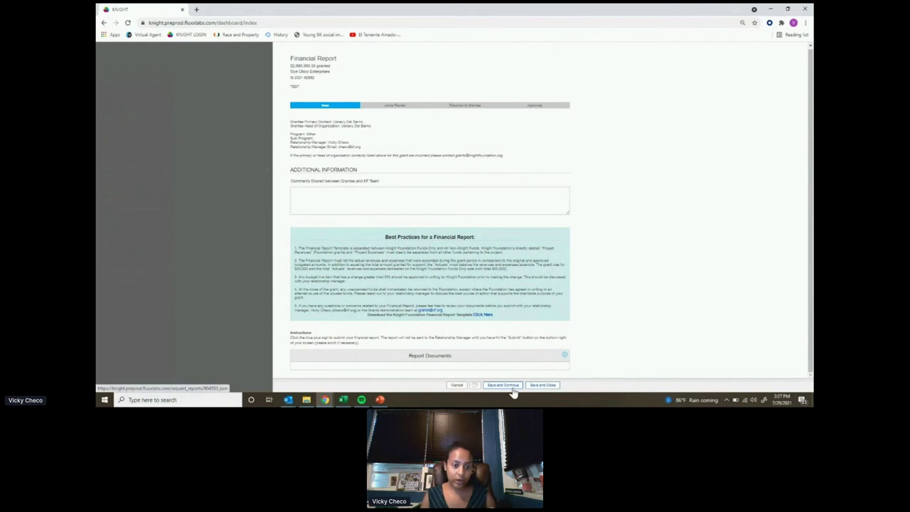
{"action": "left_click", "coordinate": [537, 387]}
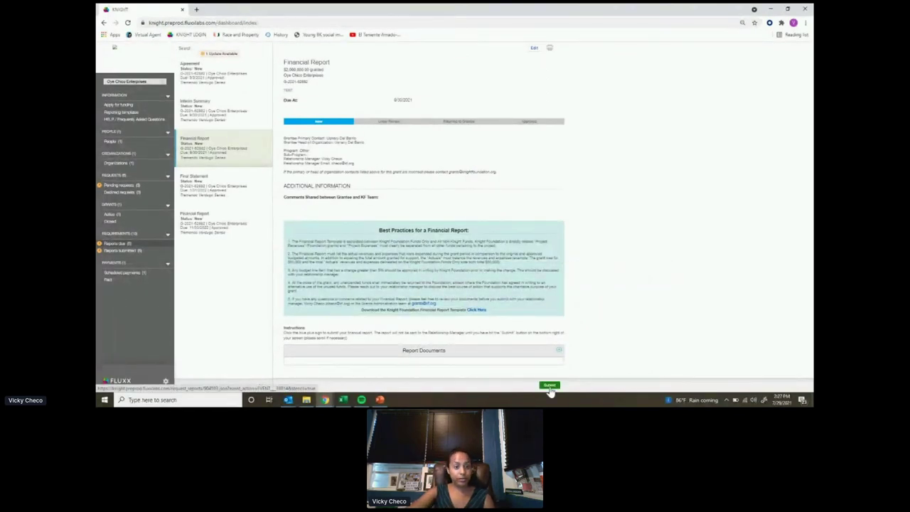
Submit the Financial Report to the foundation with the note "Thank you!"
{"action": "left_click", "coordinate": [549, 387]}
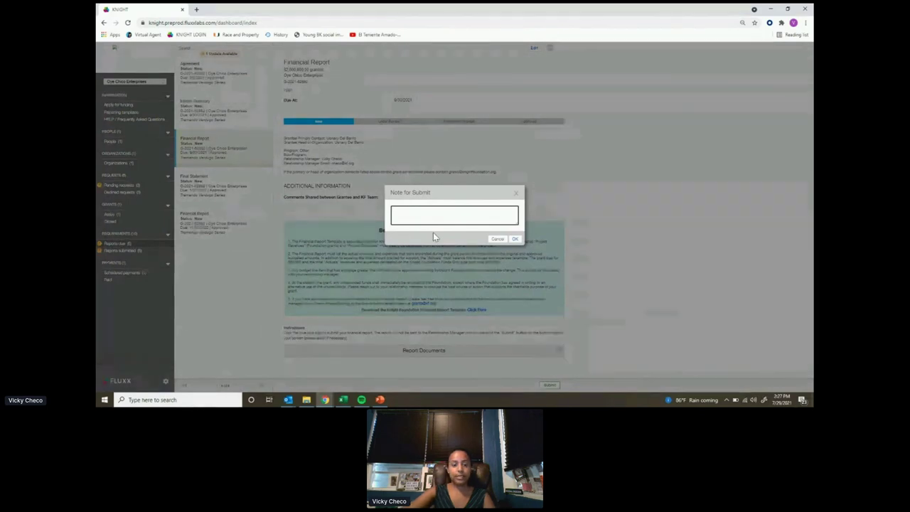
{"action": "type", "text": "Thank you!"}
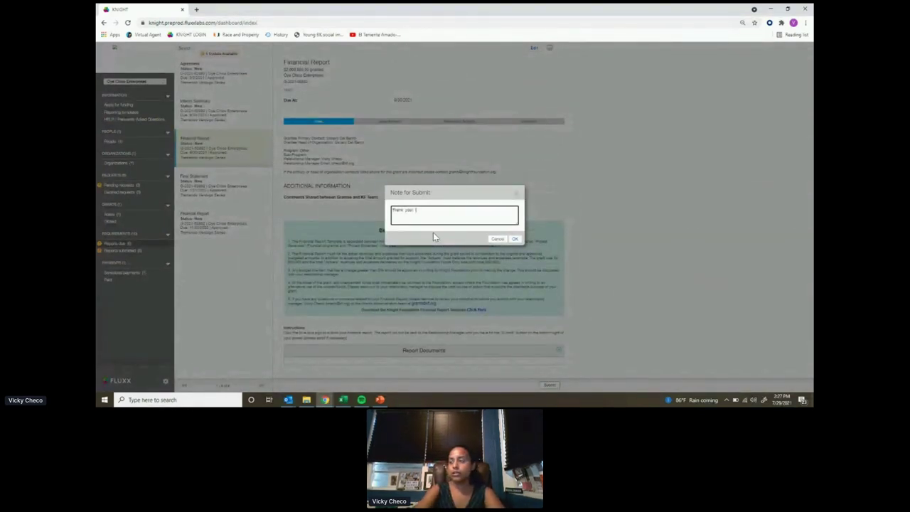
{"action": "left_click", "coordinate": [515, 238]}
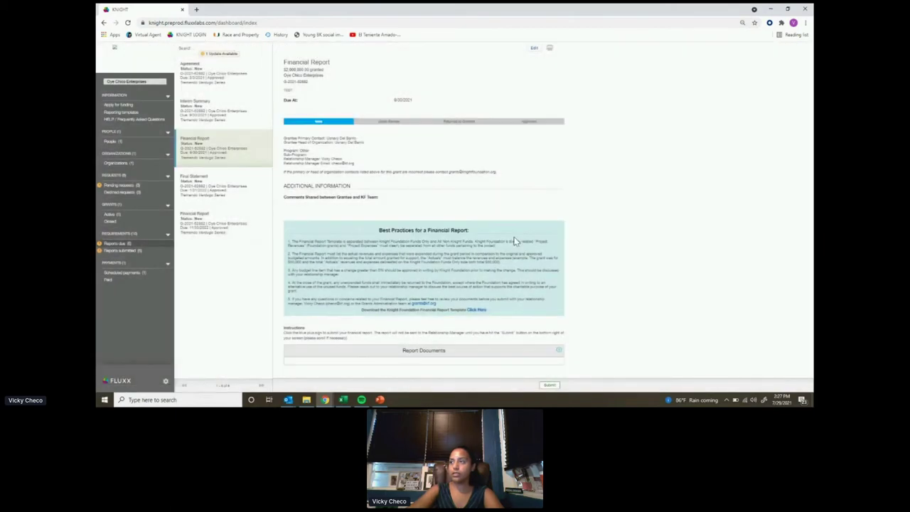
{"action": "left_click", "coordinate": [549, 385]}
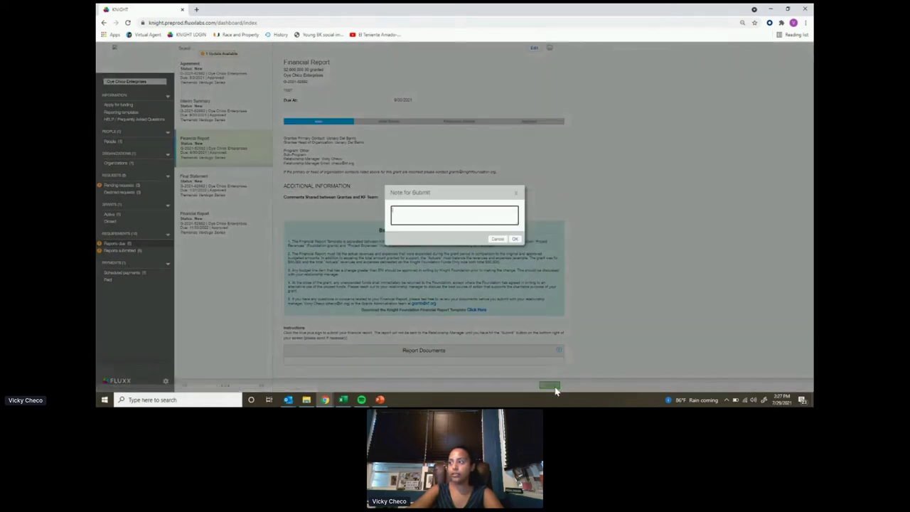
{"action": "left_click", "coordinate": [513, 238]}
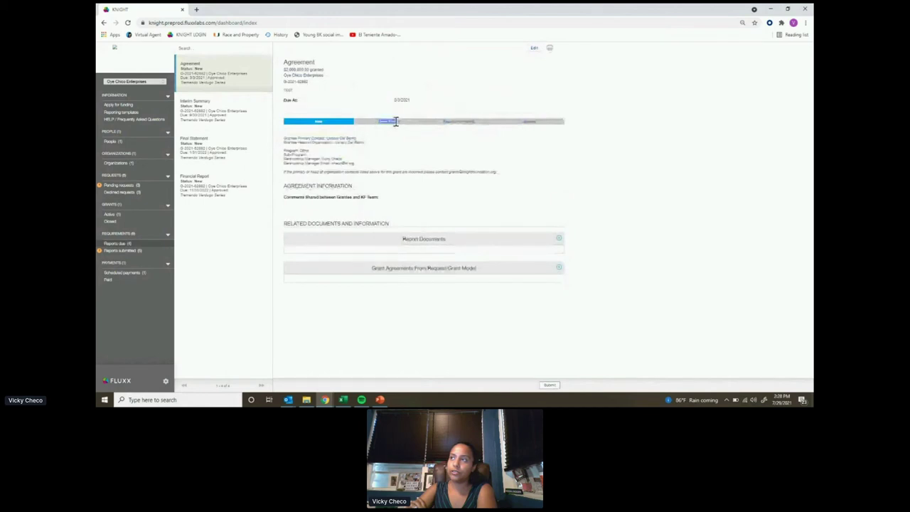
View the submitted reports, the scheduled payment for Oye Chico Enterprises, and the paid payments
{"action": "left_click", "coordinate": [123, 250]}
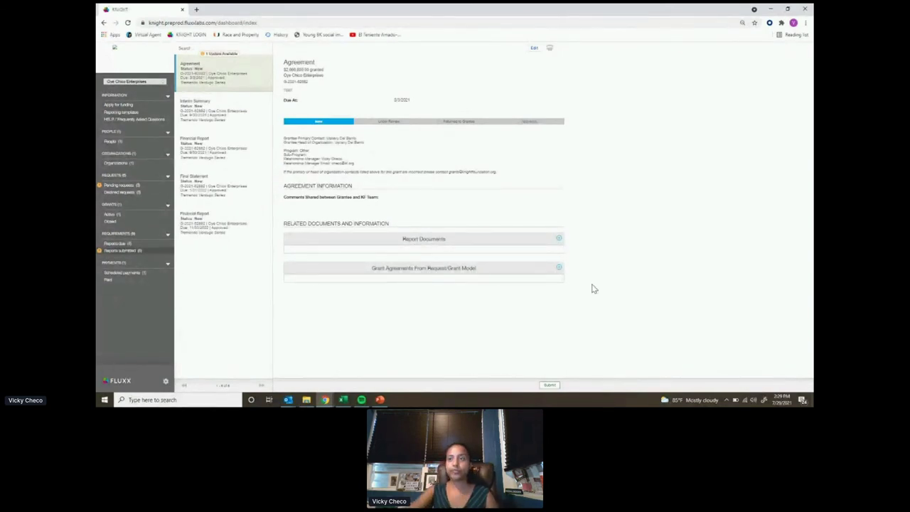
{"action": "left_click", "coordinate": [126, 274]}
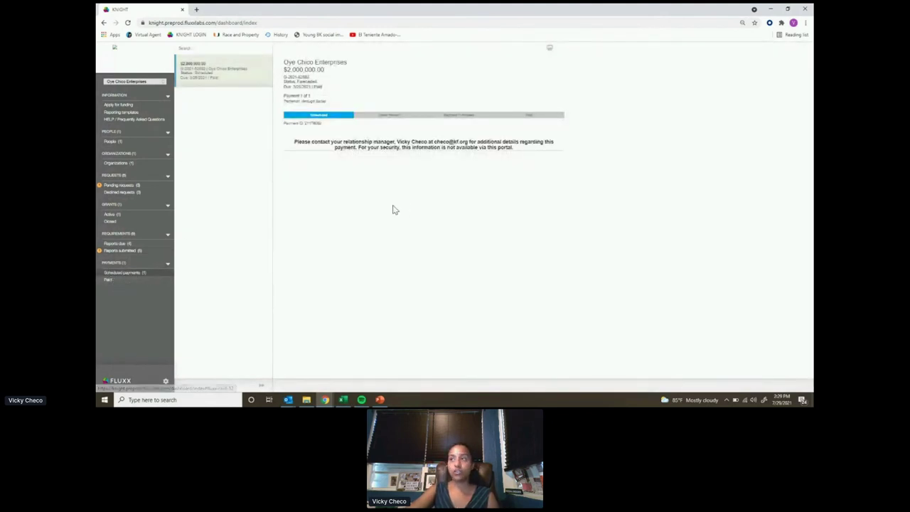
{"action": "left_click", "coordinate": [108, 279]}
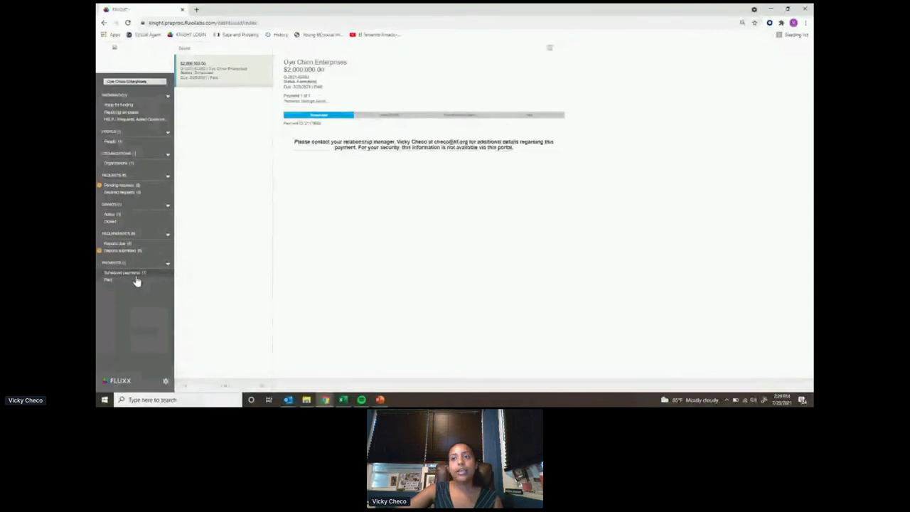
{"action": "left_click", "coordinate": [108, 280]}
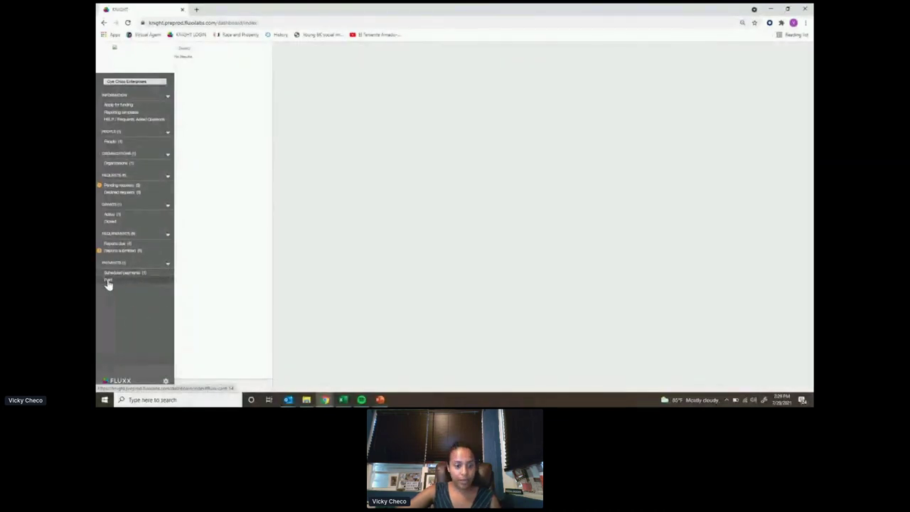